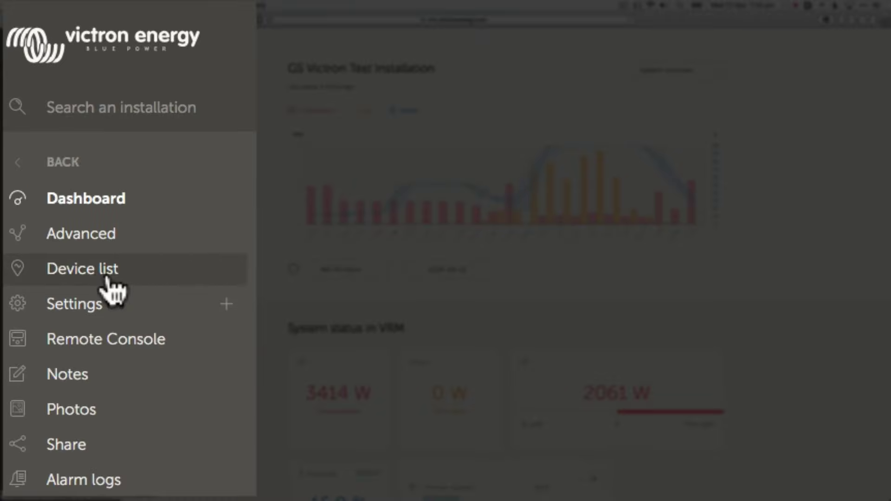
# - Open the Device list for GS Victron Test Installation to see the MultiGrid 48/3000/35-50, firmware 424
pyautogui.click(53, 152)
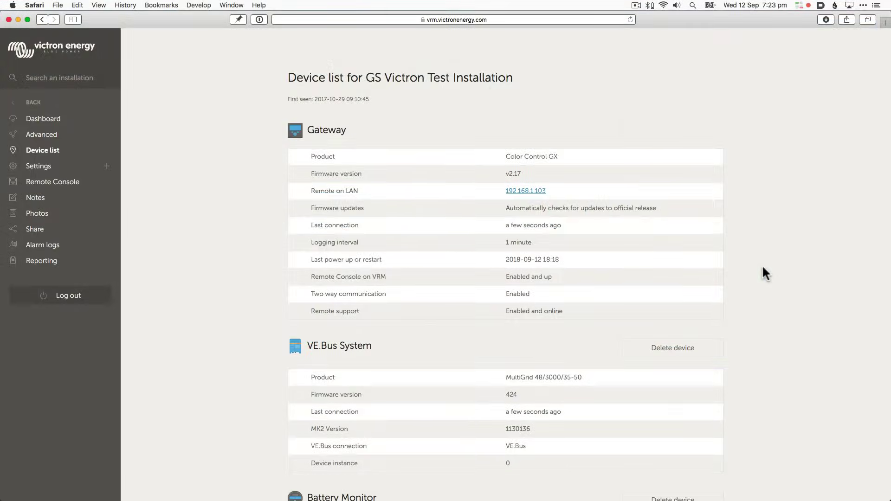
pyautogui.scroll(-3, 763, 268)
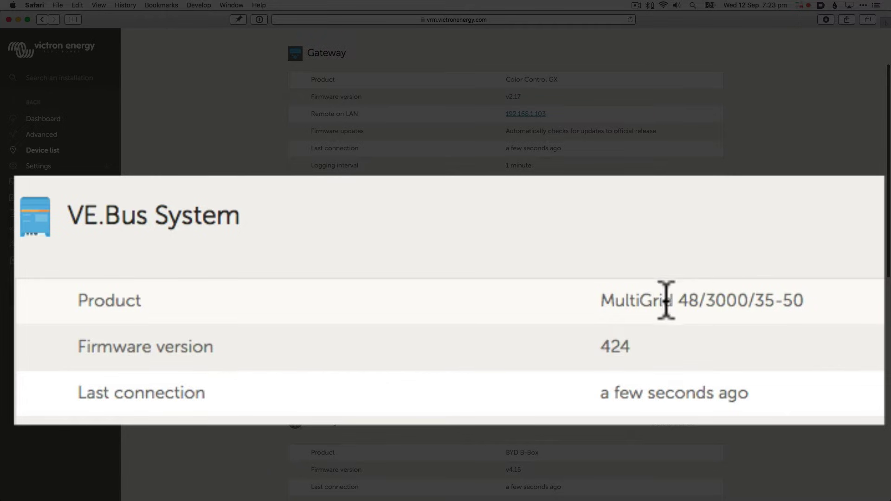
# - Open Remote VEConfigure and download the MultiGrid 48/3000/35-50 configuration file
pyautogui.scroll(-10, 757, 332)
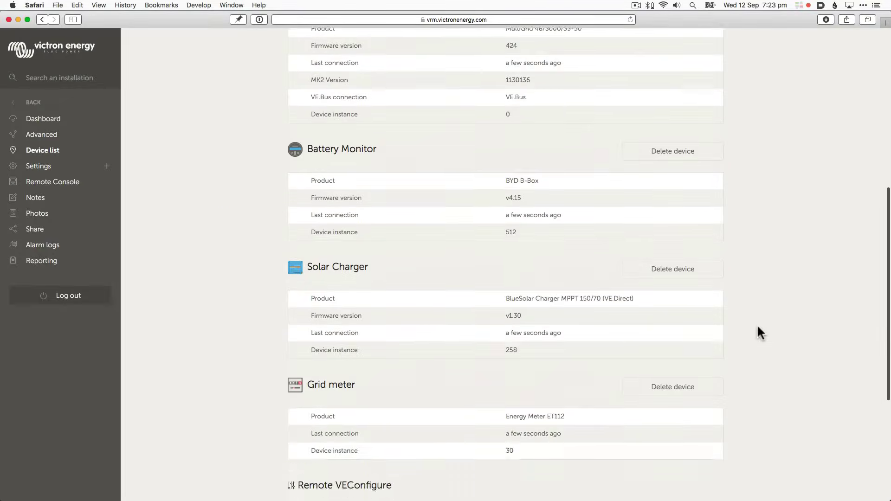
pyautogui.scroll(-7, 758, 332)
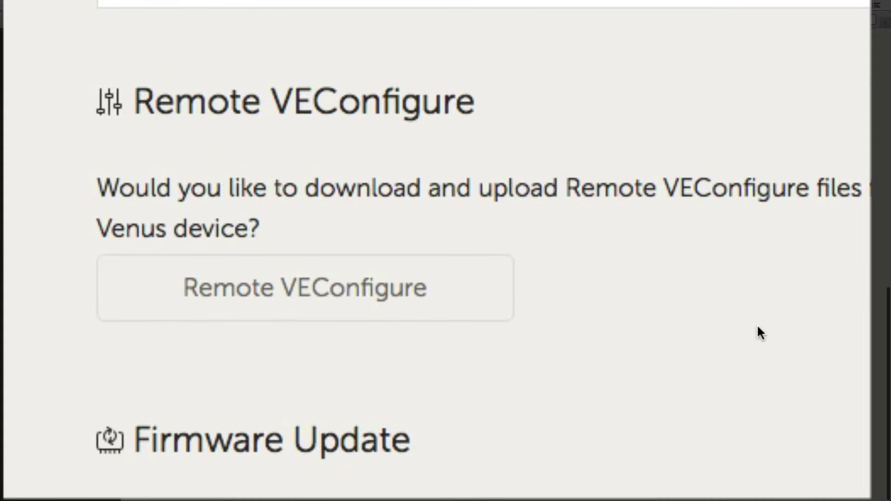
pyautogui.click(257, 288)
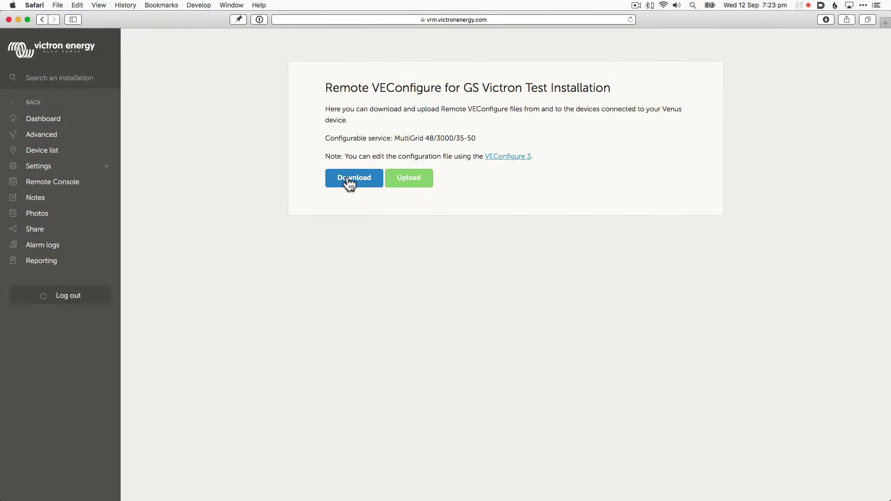
pyautogui.click(176, 327)
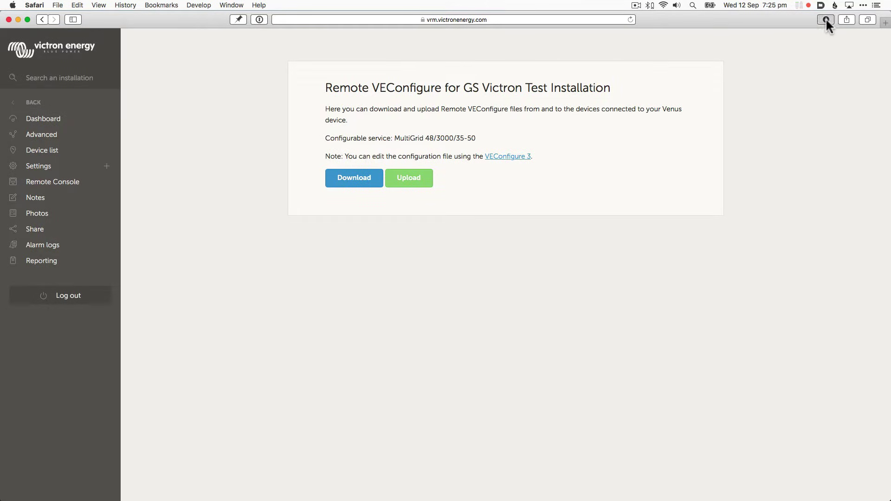
# - Reveal the downloaded .rvsc file in the VRM Remote Test folder and check its full name, leaving it unchanged
pyautogui.click(826, 19)
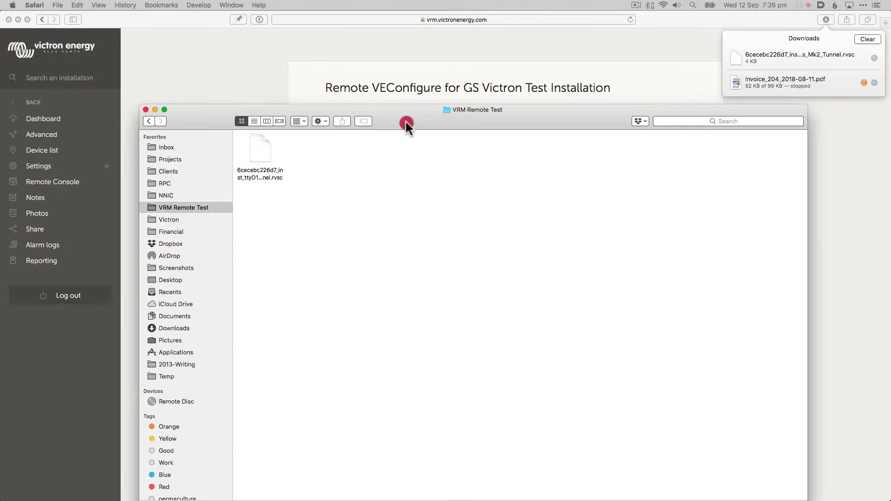
pyautogui.moveTo(405, 121)
pyautogui.mouseDown()
pyautogui.moveTo(404, 103)
pyautogui.moveTo(404, 120)
pyautogui.mouseUp()
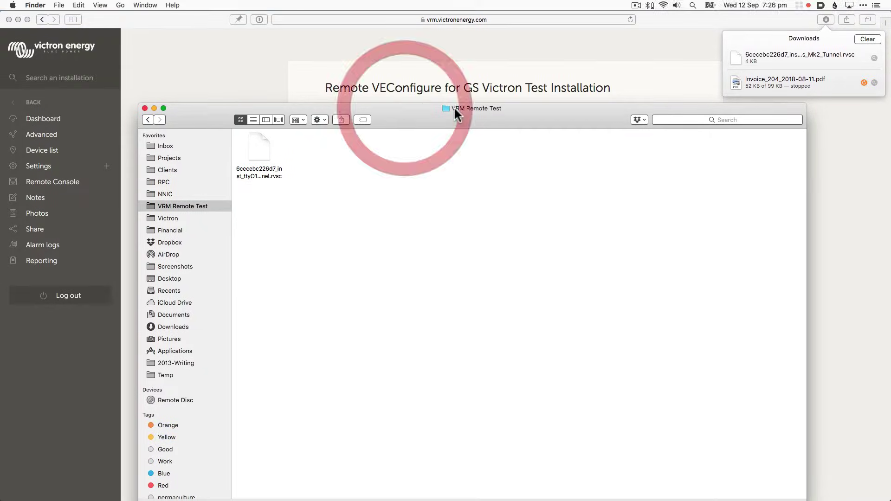
pyautogui.click(263, 175)
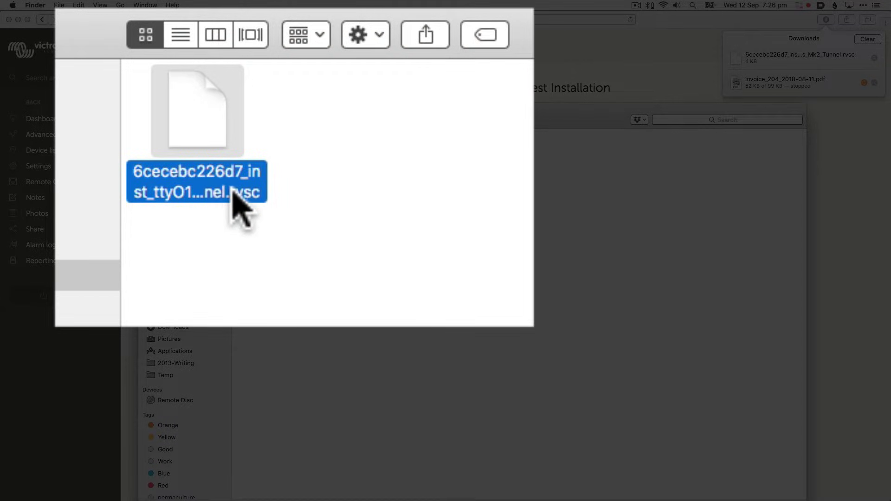
pyautogui.click(225, 197)
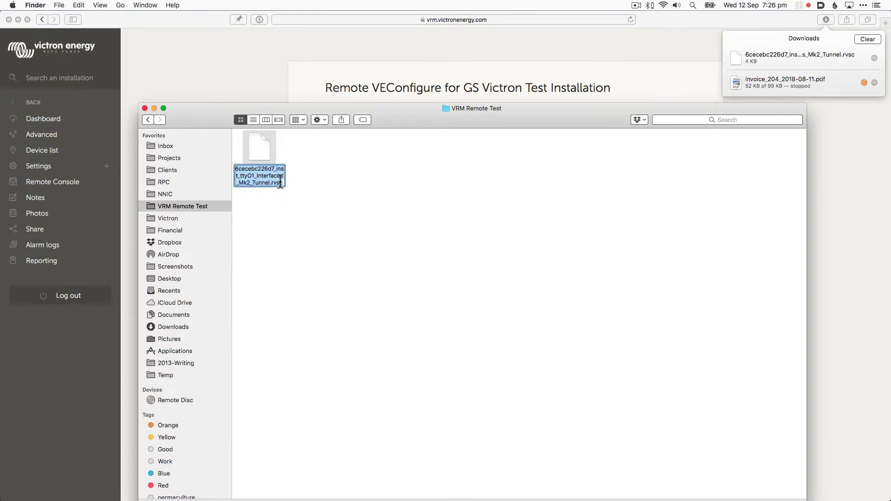
pyautogui.click(250, 209)
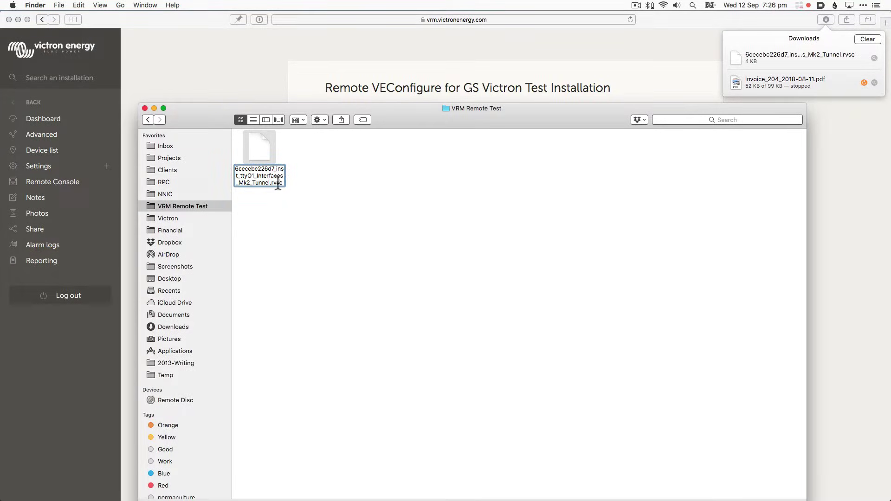
pyautogui.click(304, 182)
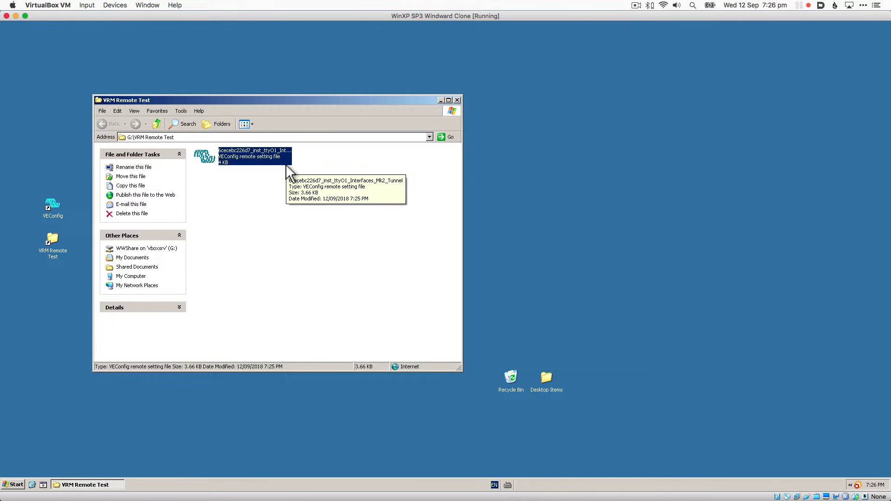
# - Open the .rvsc file in VEConfigure 3, accepting the 90.04.205 update install
pyautogui.doubleClick(255, 155)
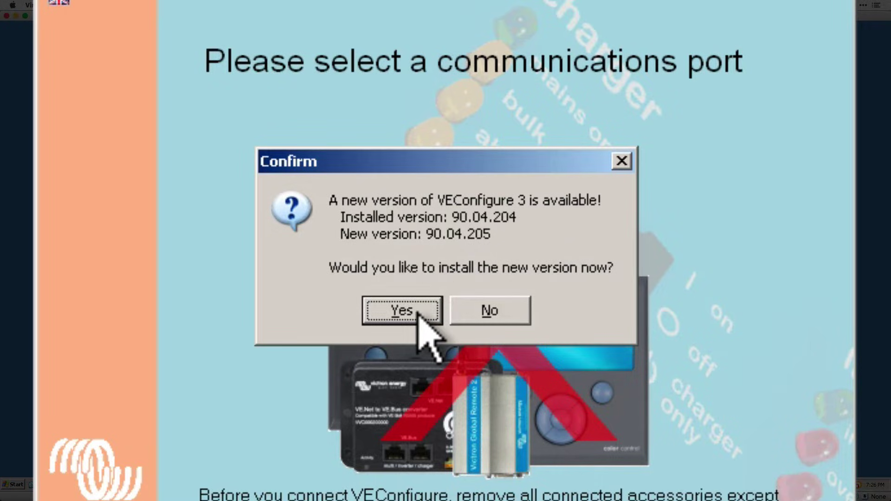
pyautogui.click(402, 310)
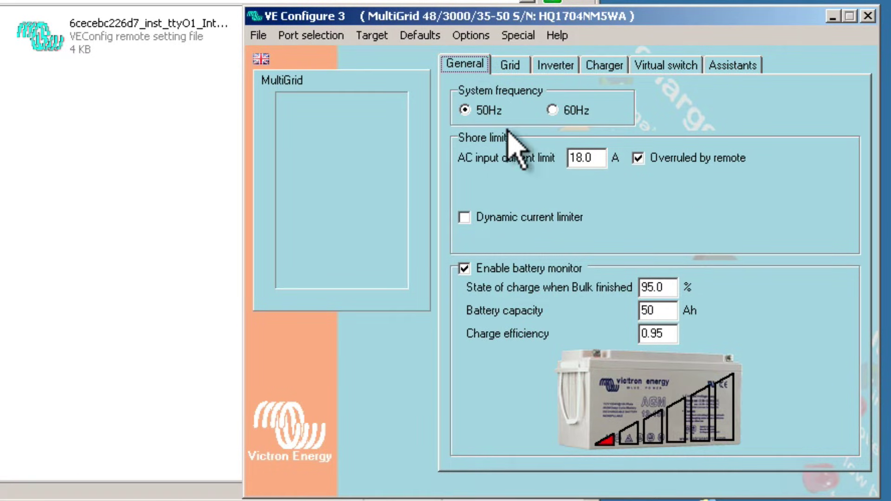
# - Go to the General settings and open the Shore current editor for the 18.0 A limit
pyautogui.click(513, 62)
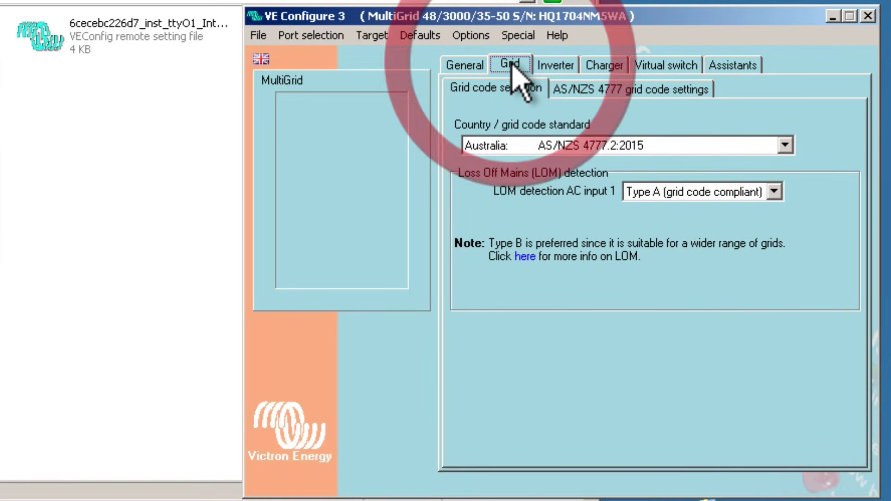
pyautogui.click(550, 65)
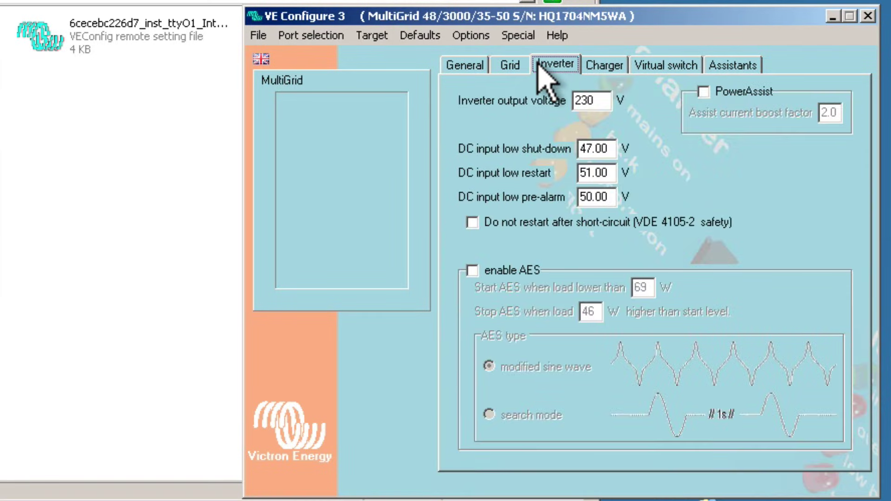
pyautogui.click(608, 66)
pyautogui.click(661, 67)
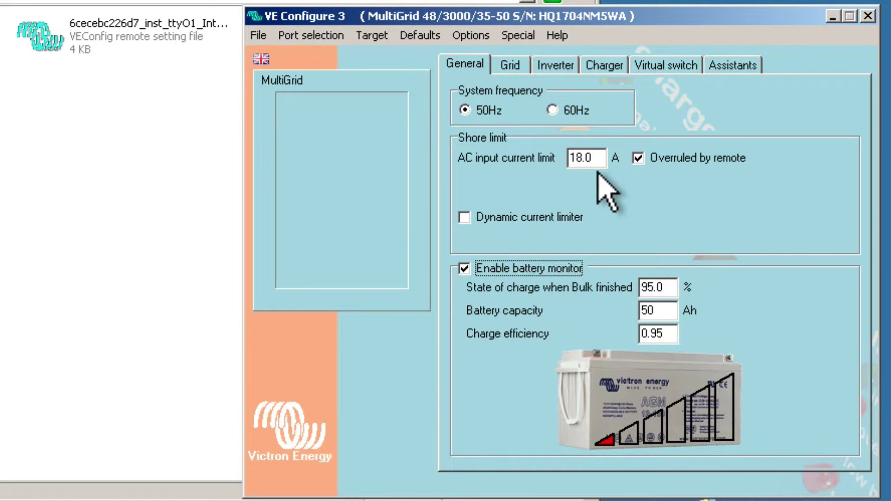
pyautogui.click(579, 160)
# - Change the AC input current limit from 18.0 to 17.0 A and confirm
pyautogui.click(589, 269)
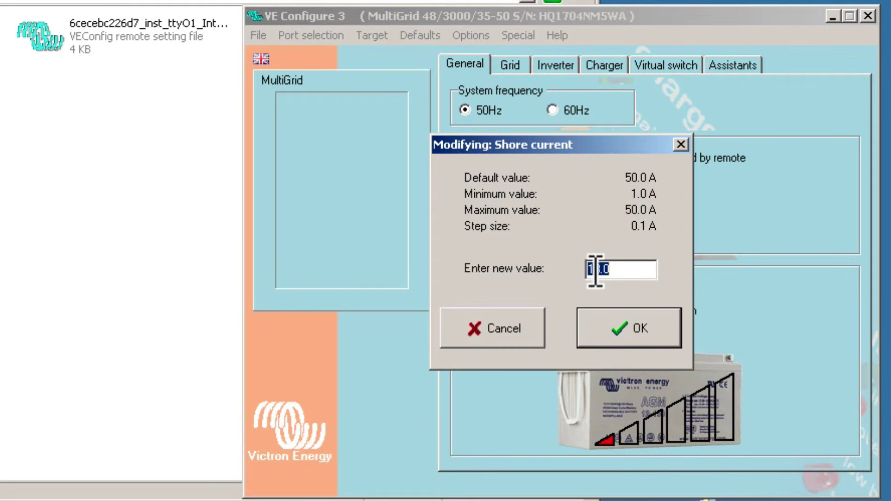
pyautogui.press('Right')
pyautogui.press('BackSpace')
pyautogui.write('7')
pyautogui.click(607, 334)
# - Save the change to the remote settings file and reopen it to verify 17.0 A
pyautogui.click(867, 17)
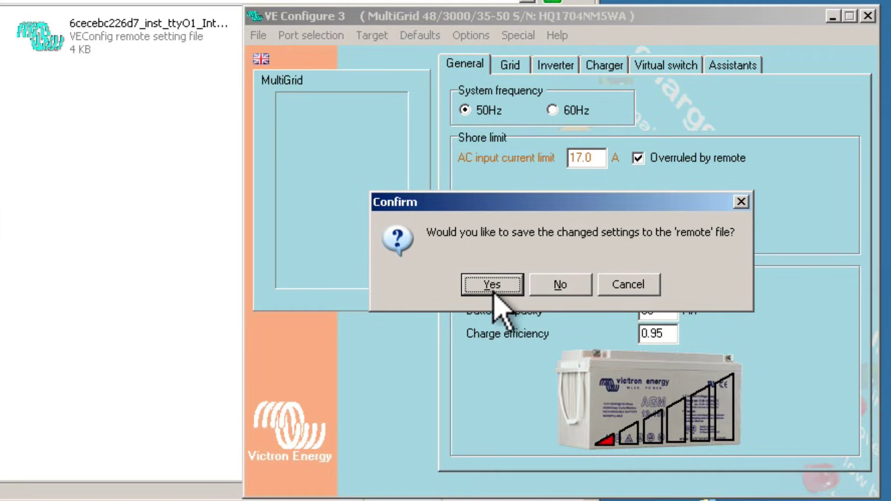
pyautogui.click(511, 289)
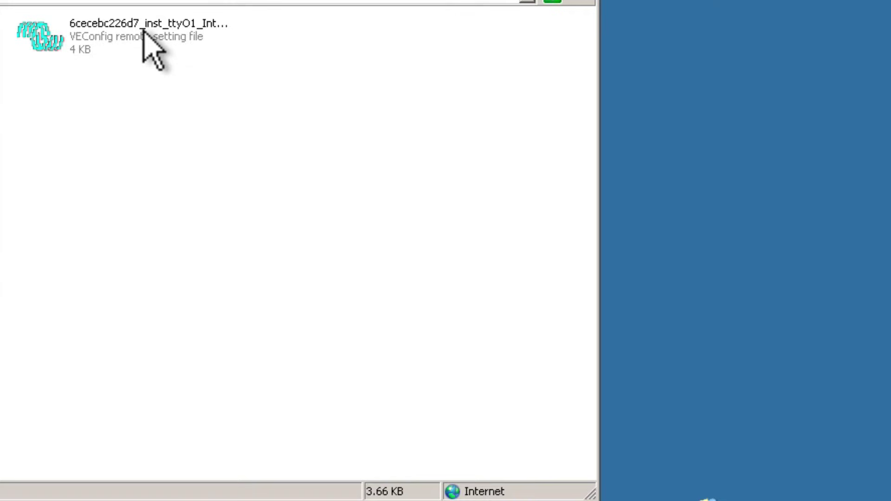
pyautogui.click(145, 33)
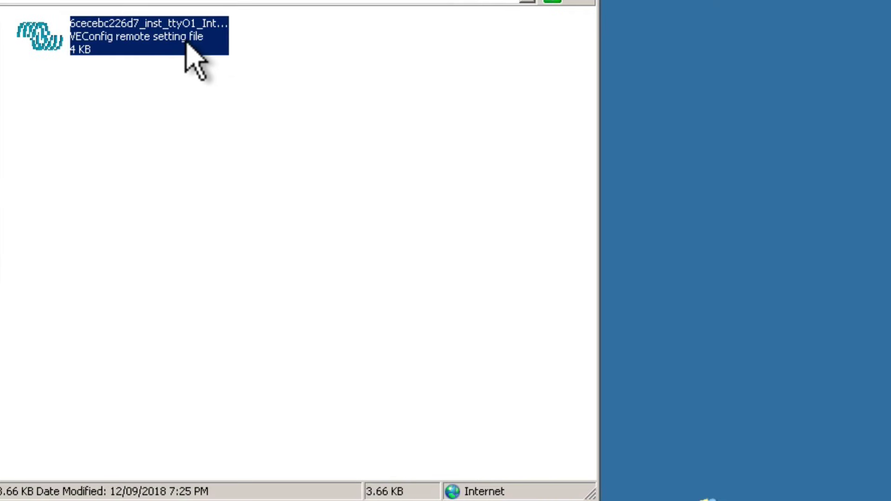
pyautogui.doubleClick(156, 37)
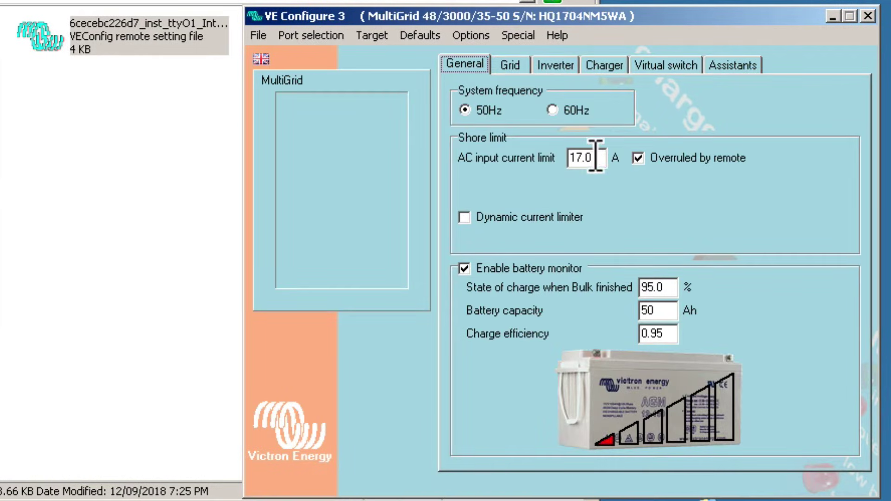
# - Upload the edited .rvsc settings file to the MultiGrid until configuration writing finishes
pyautogui.click(867, 16)
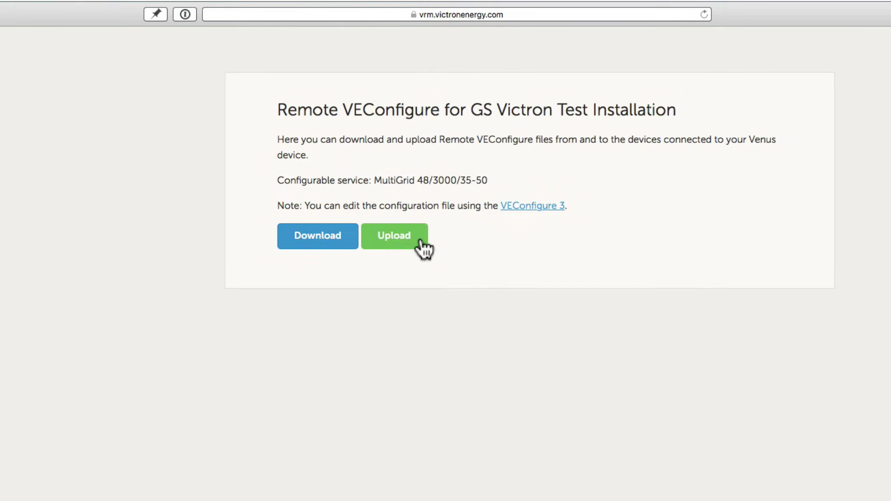
pyautogui.click(412, 238)
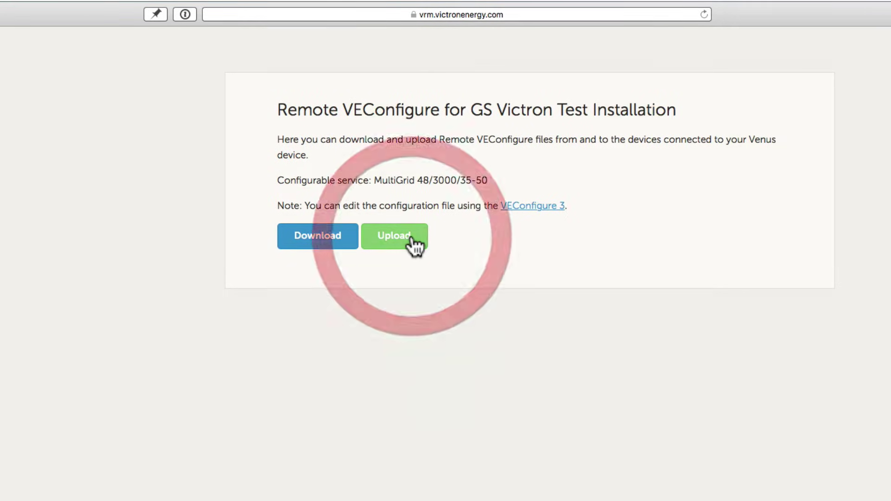
pyautogui.click(412, 238)
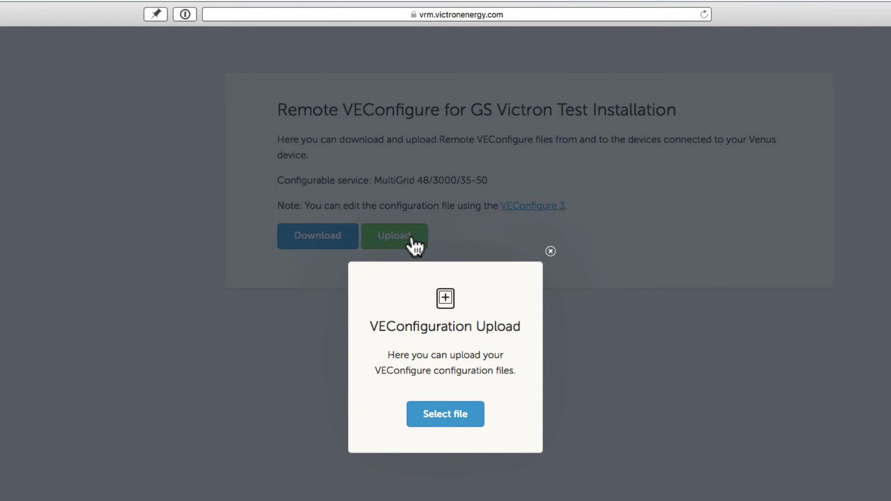
pyautogui.click(440, 417)
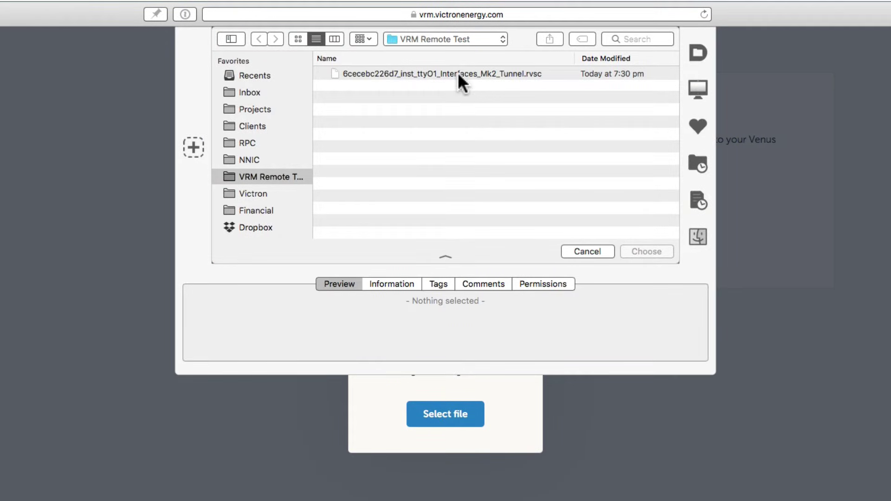
pyautogui.click(458, 73)
pyautogui.click(647, 251)
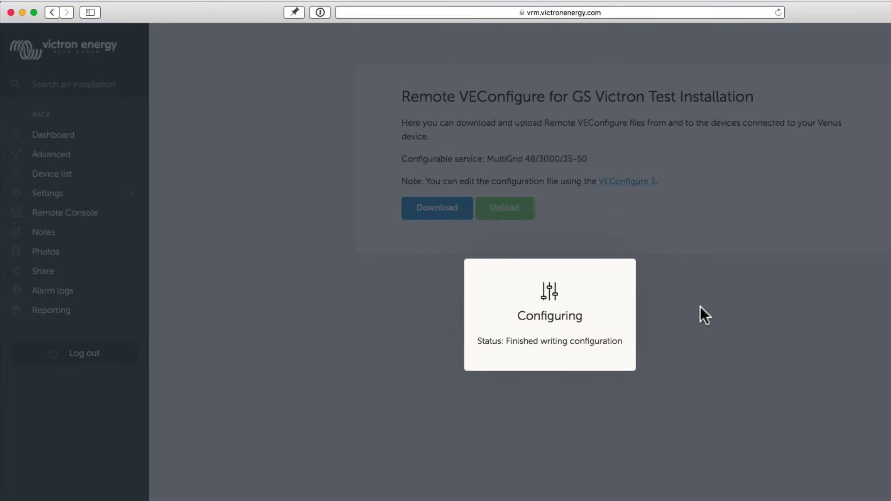
# - Reload the page, open the Remote Console from the Device list, and show the MultiGrid 48/3000/35-50 details
pyautogui.click(777, 12)
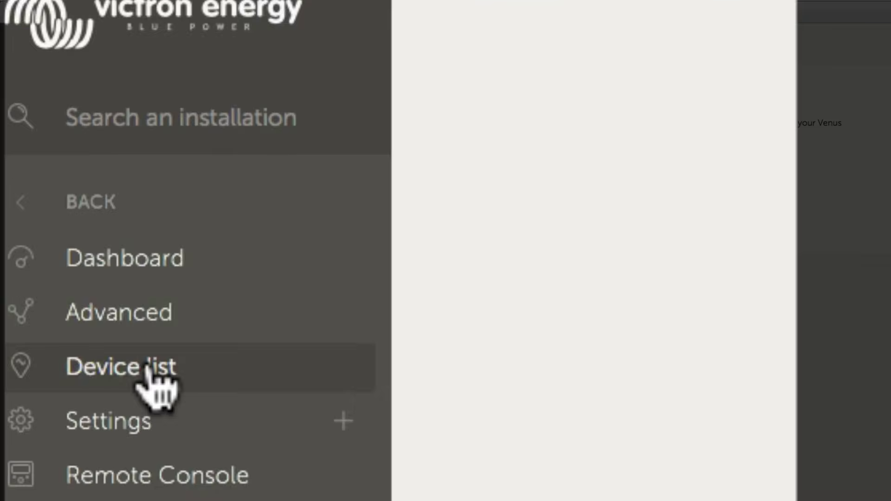
pyautogui.click(61, 174)
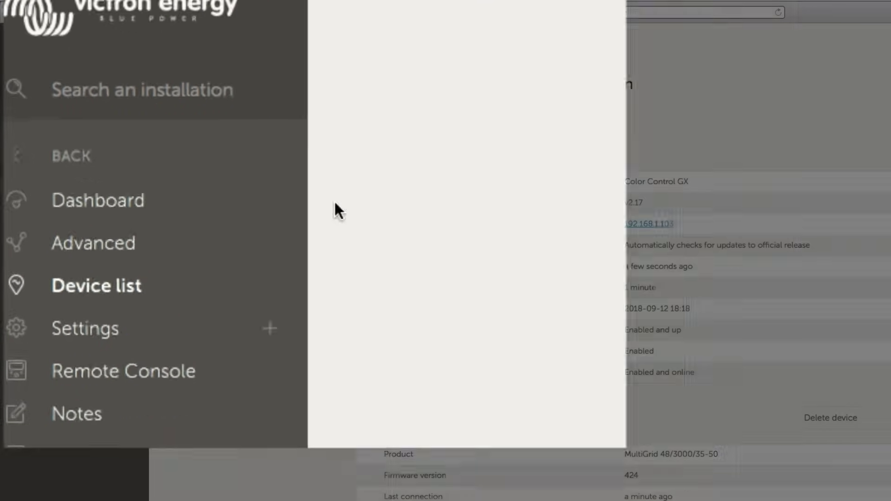
pyautogui.click(693, 263)
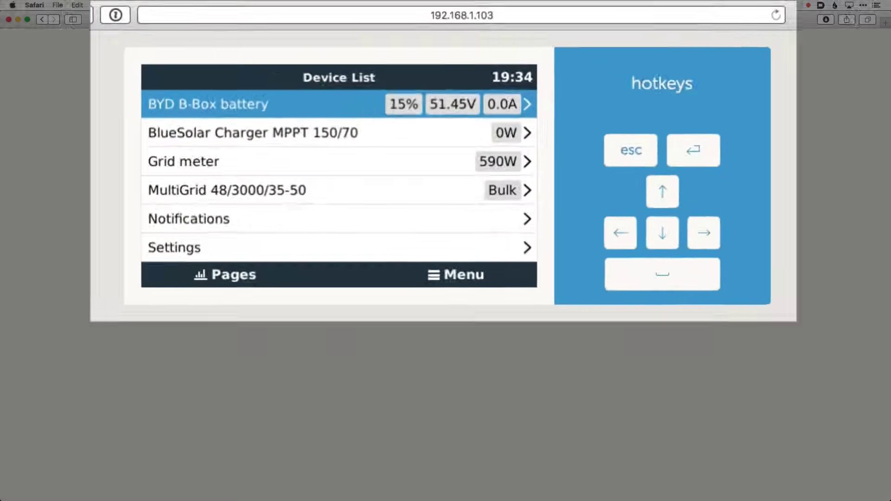
pyautogui.press('Down')
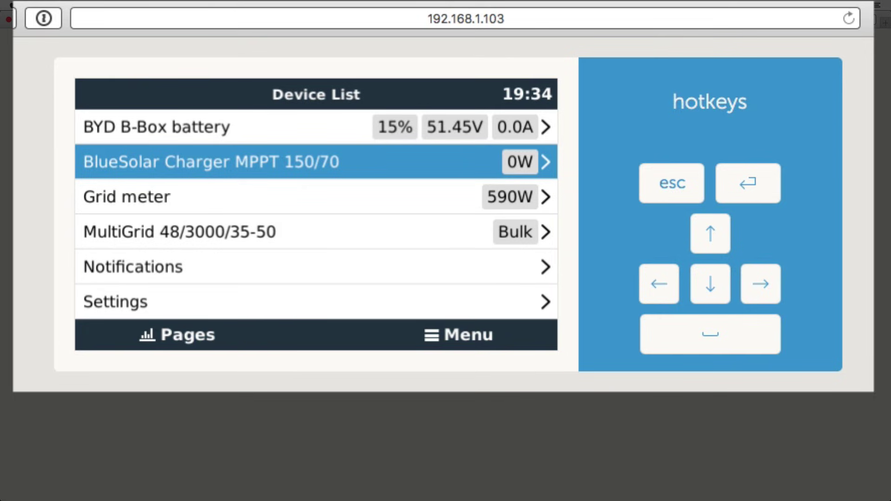
pyautogui.click(707, 285)
pyautogui.click(715, 290)
pyautogui.click(756, 286)
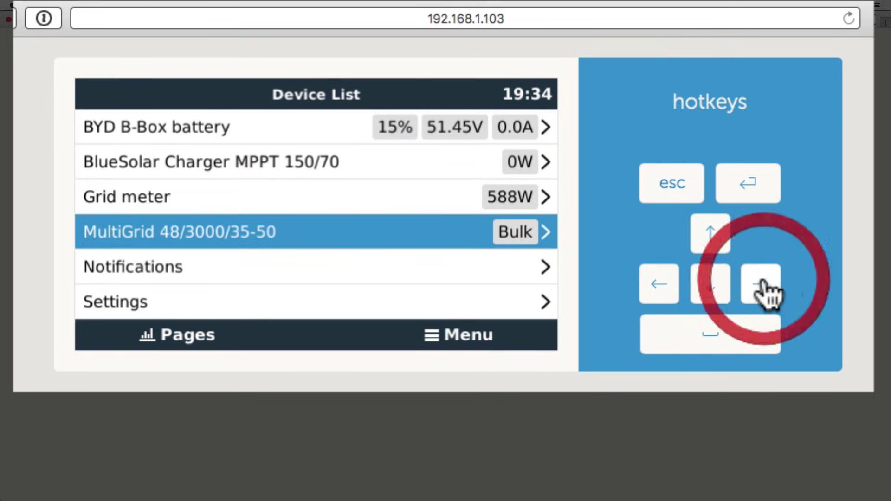